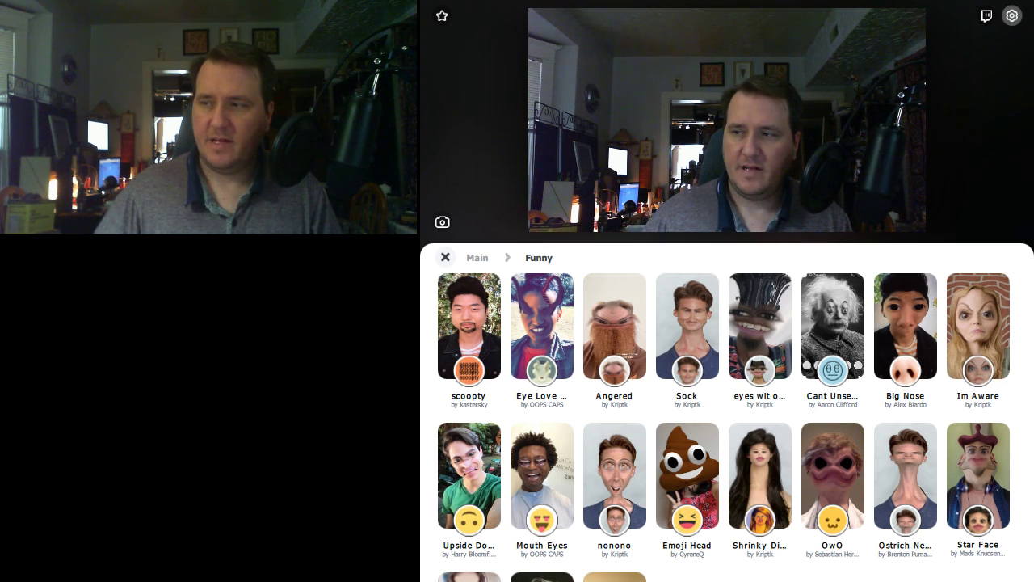
Step: Choose Microsoft LifeCam HD-3000 #2 as the camera in the Snap Camera settings and return to the lenses
{"action": "left_click", "coordinate": [1012, 16]}
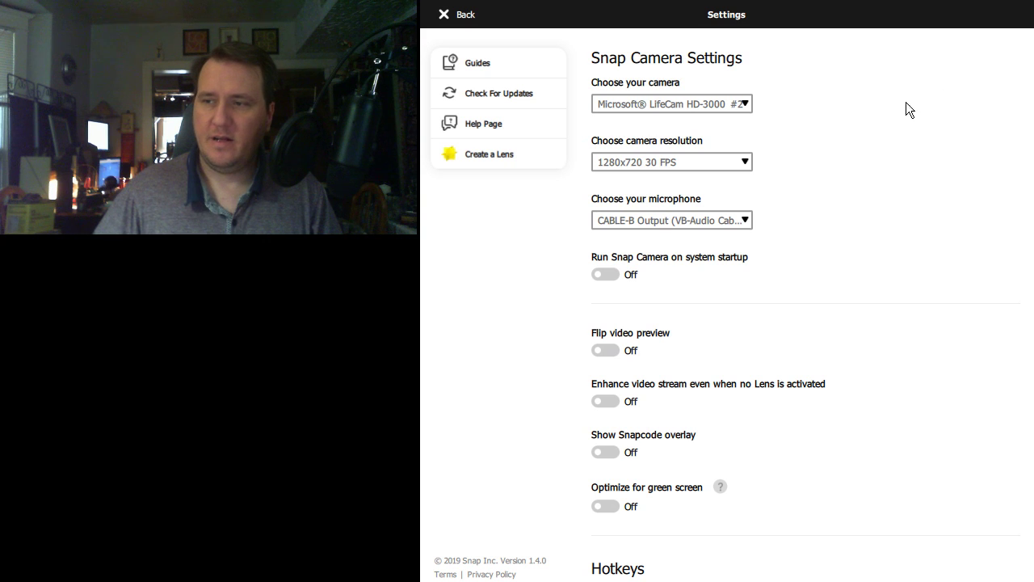
{"action": "left_click", "coordinate": [745, 109]}
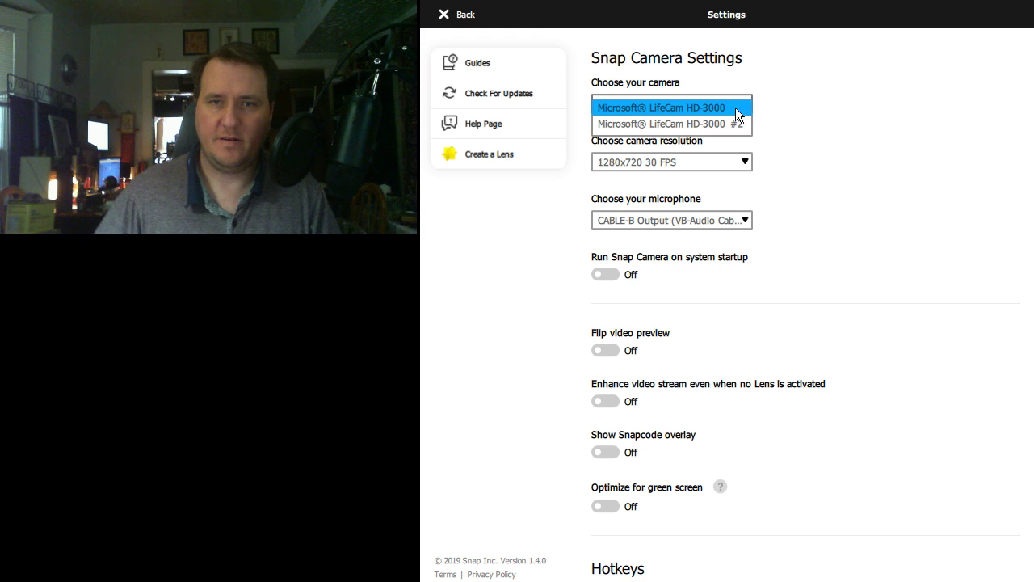
{"action": "left_click", "coordinate": [671, 124]}
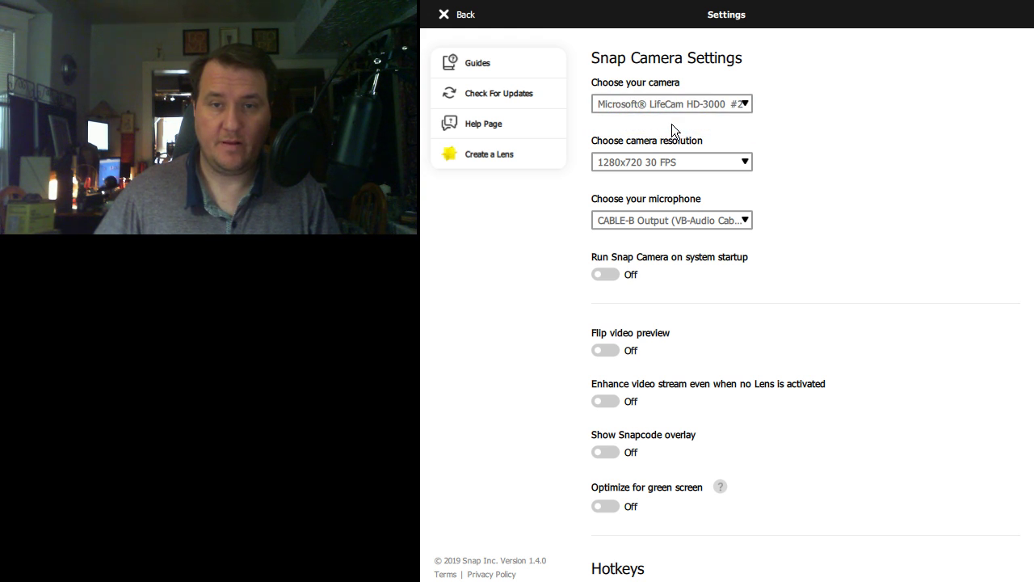
{"action": "left_click", "coordinate": [460, 15]}
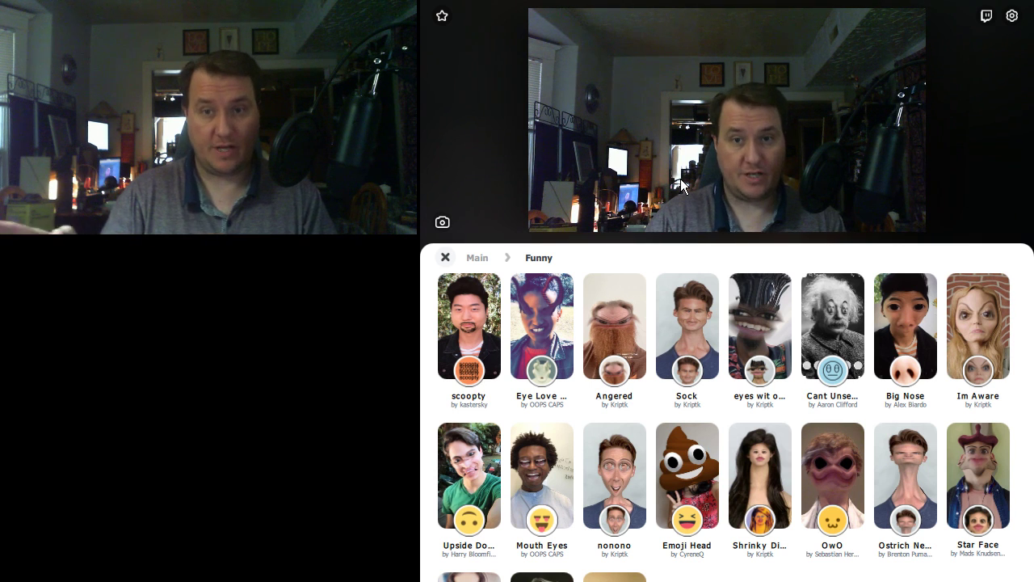
Step: Reopen the Snap Camera settings, select LifeCam HD-3000 #2 again as the camera, and leave the settings
{"action": "left_click", "coordinate": [1011, 17]}
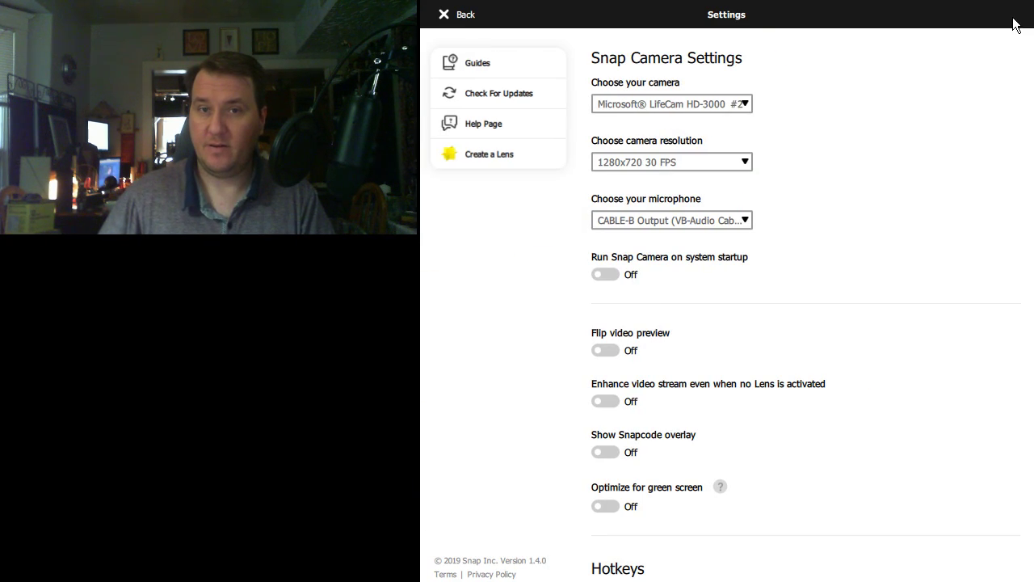
{"action": "left_click", "coordinate": [730, 103]}
{"action": "left_click", "coordinate": [687, 126]}
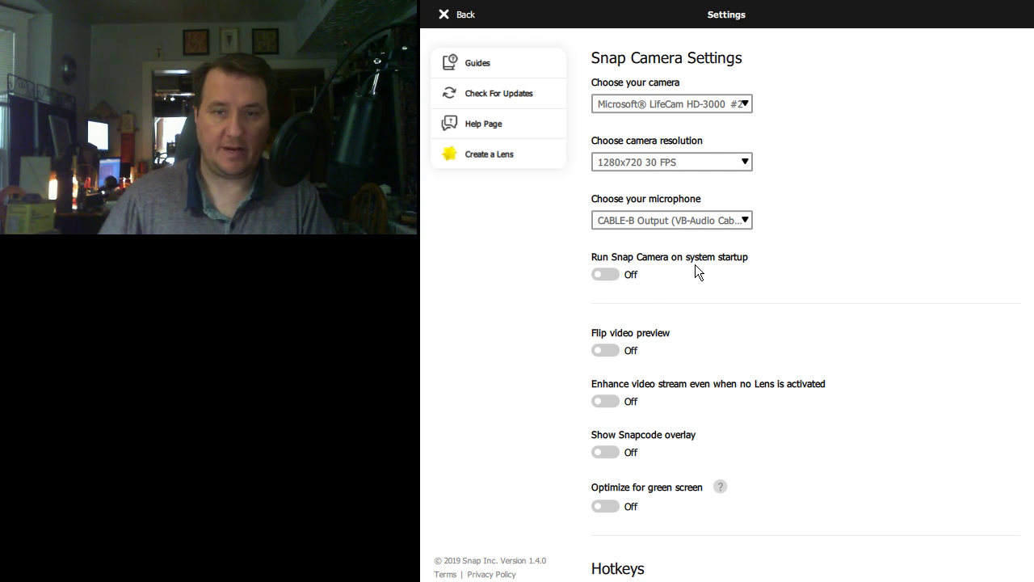
{"action": "left_click", "coordinate": [460, 17]}
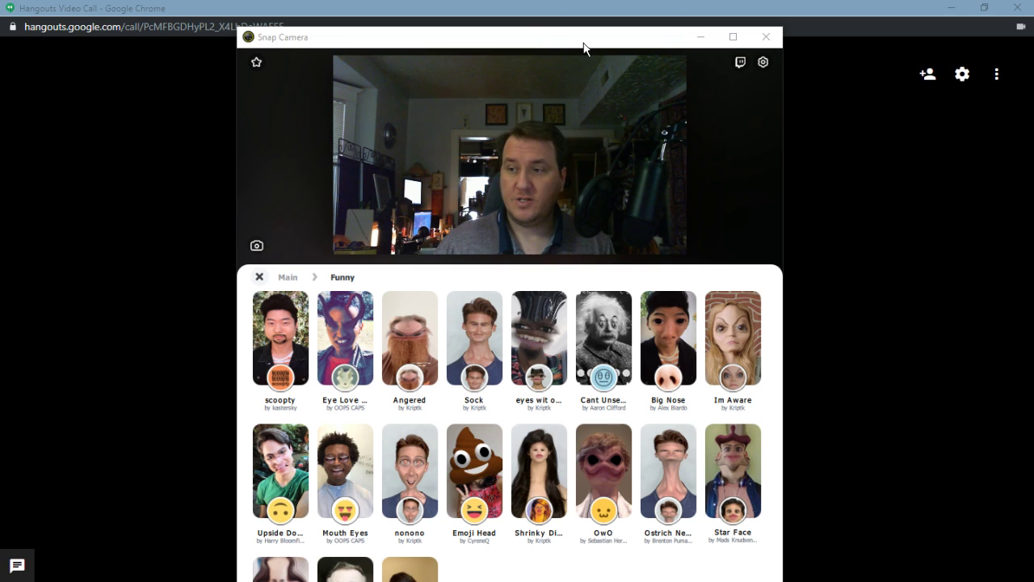
Step: Select Microsoft LifeCam HD-3000 #2 once more as Snap Camera's input and minimize its window to show the Hangouts call
{"action": "left_click", "coordinate": [763, 63]}
{"action": "left_click", "coordinate": [763, 63]}
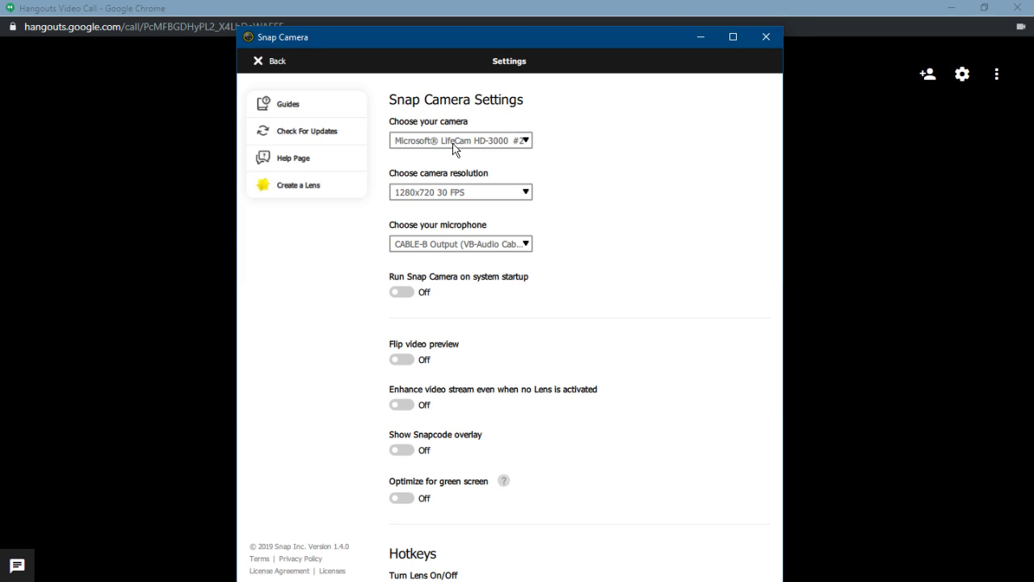
{"action": "left_click", "coordinate": [525, 142]}
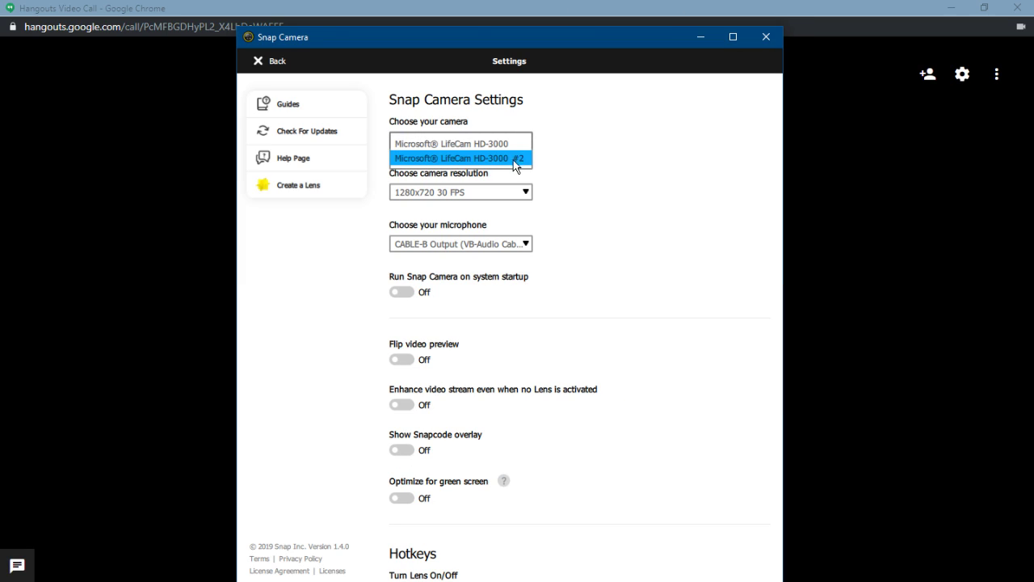
{"action": "left_click", "coordinate": [513, 160]}
{"action": "left_click", "coordinate": [278, 62]}
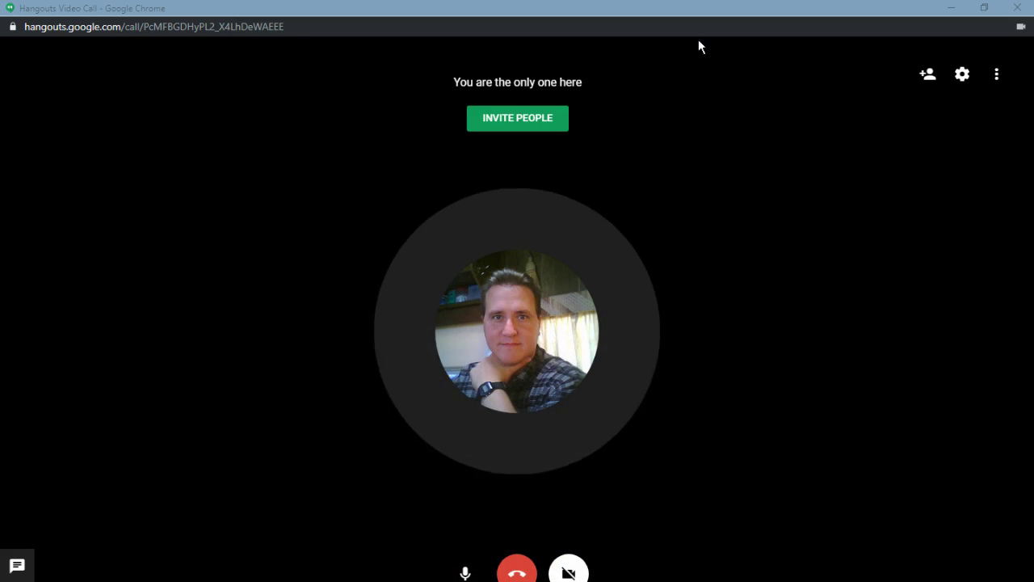
{"action": "left_click", "coordinate": [700, 38]}
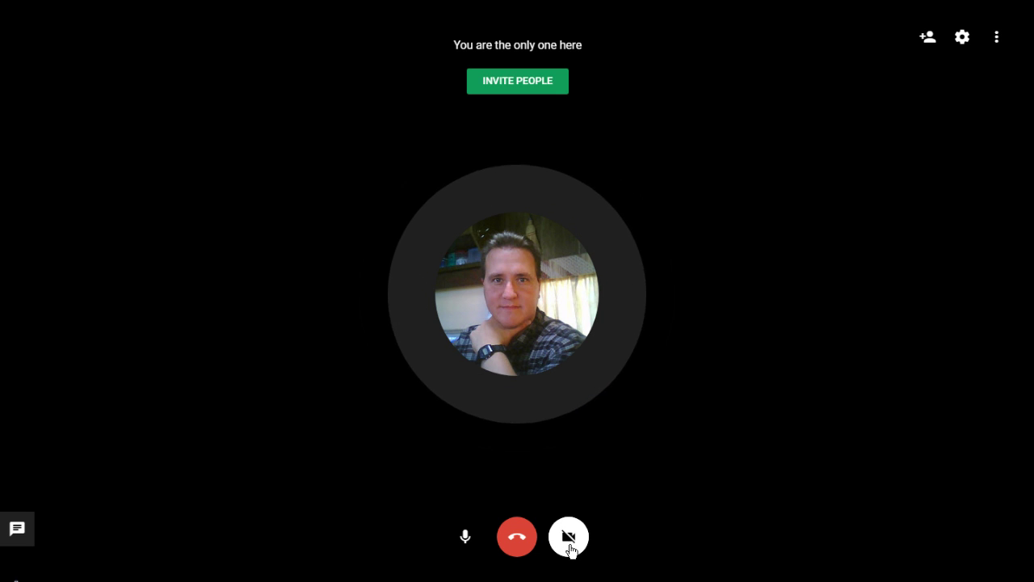
Step: Set the Hangouts call's video source to Snap Camera and turn the call's camera on
{"action": "left_click", "coordinate": [961, 38]}
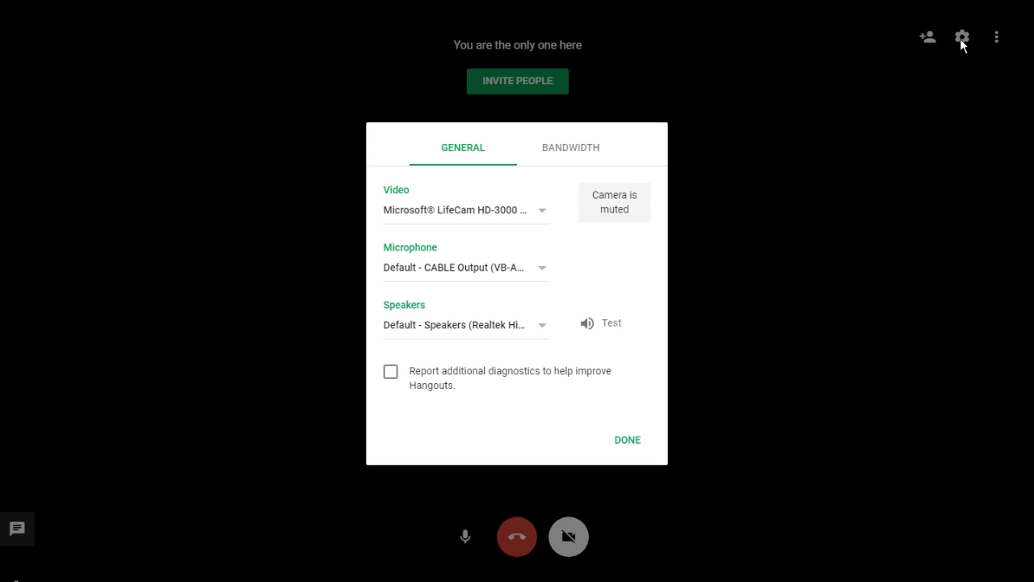
{"action": "left_click", "coordinate": [516, 215]}
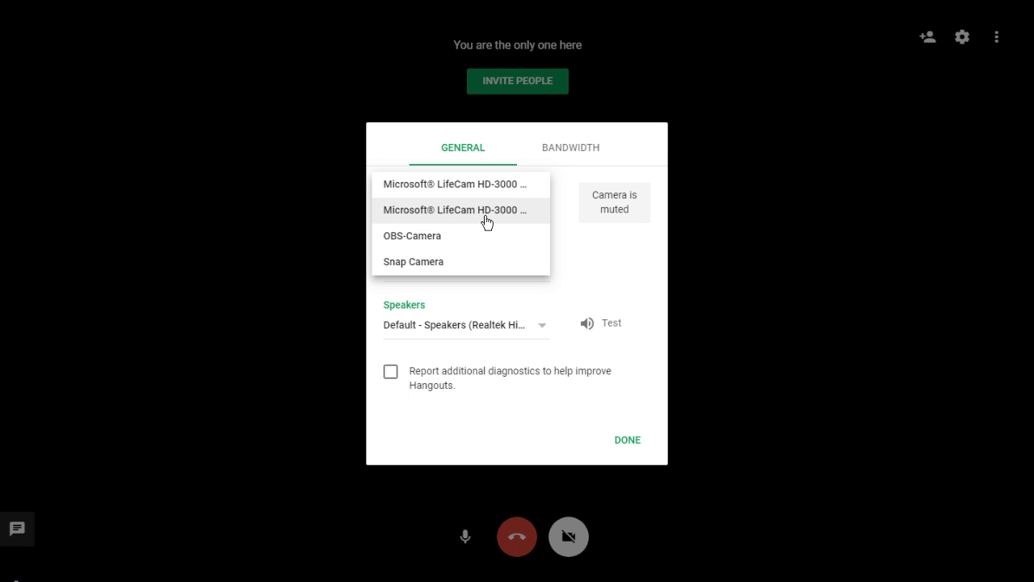
{"action": "left_click", "coordinate": [414, 262]}
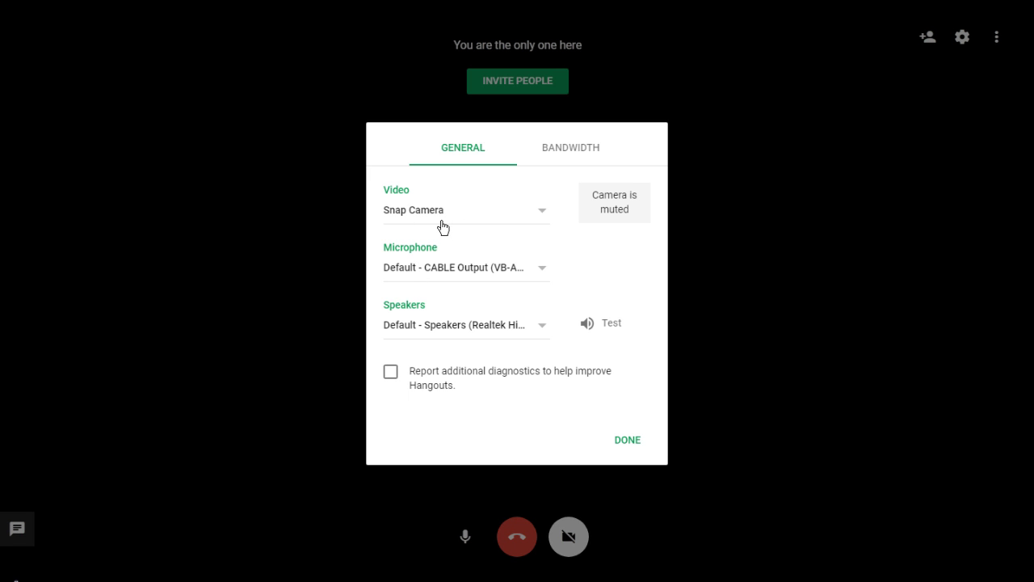
{"action": "left_click", "coordinate": [633, 446]}
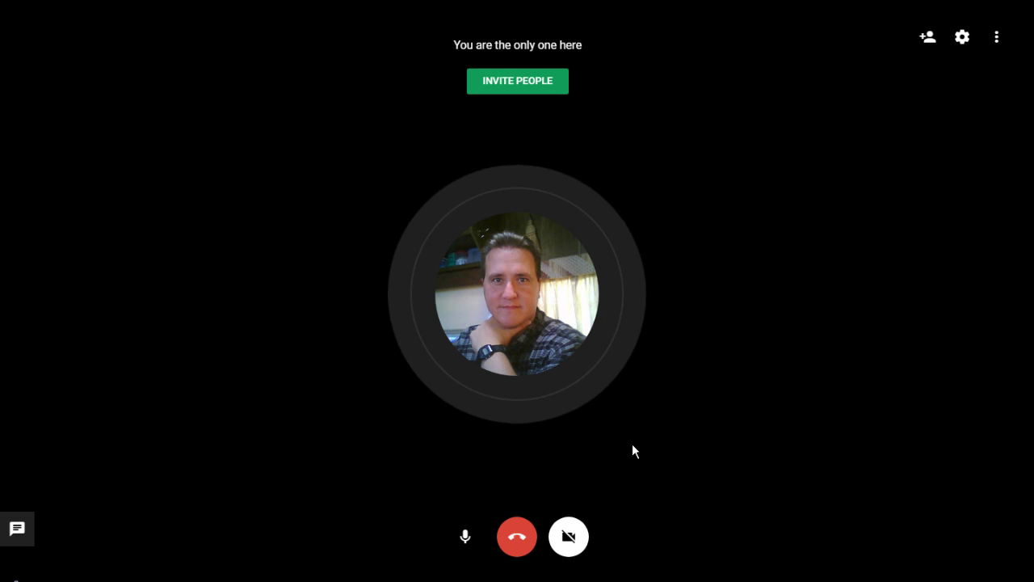
{"action": "left_click", "coordinate": [570, 546]}
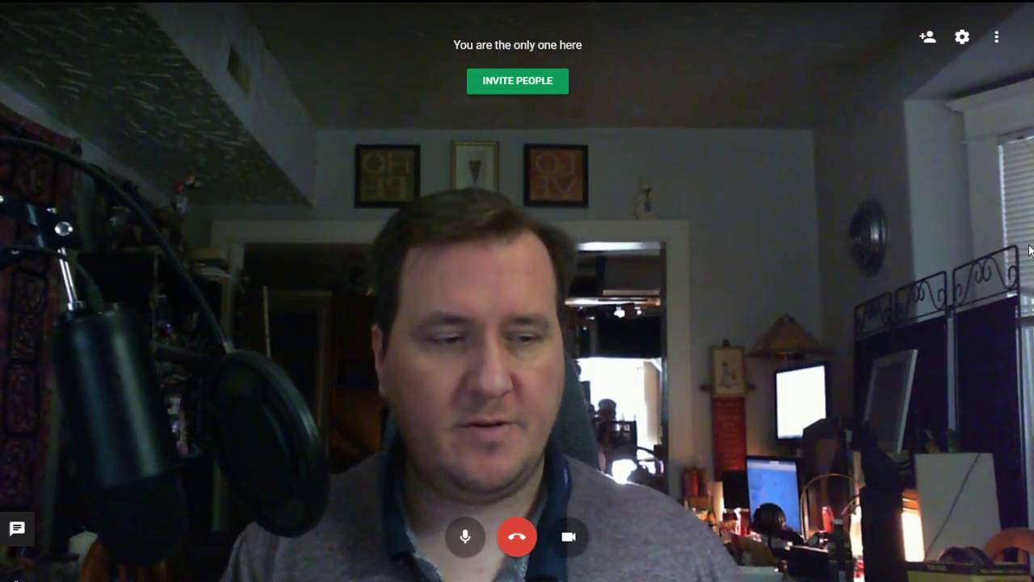
Step: Bring up Snap Camera, place its window beside the face in the call, and return to the main lens list
{"action": "left_click", "coordinate": [518, 581]}
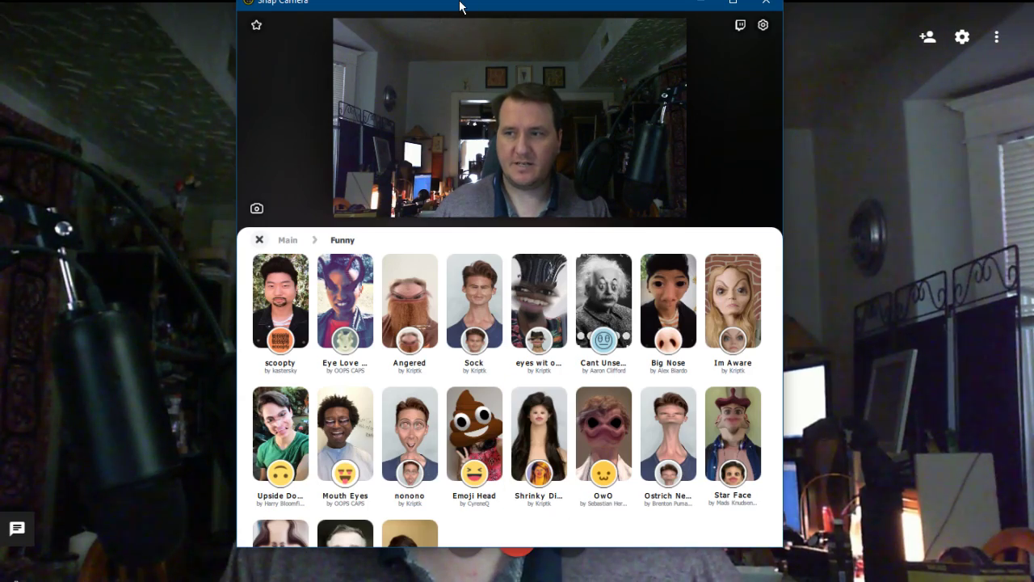
{"action": "left_click_drag", "start_coordinate": [459, 6], "coordinate": [854, 34]}
{"action": "left_click", "coordinate": [636, 257]}
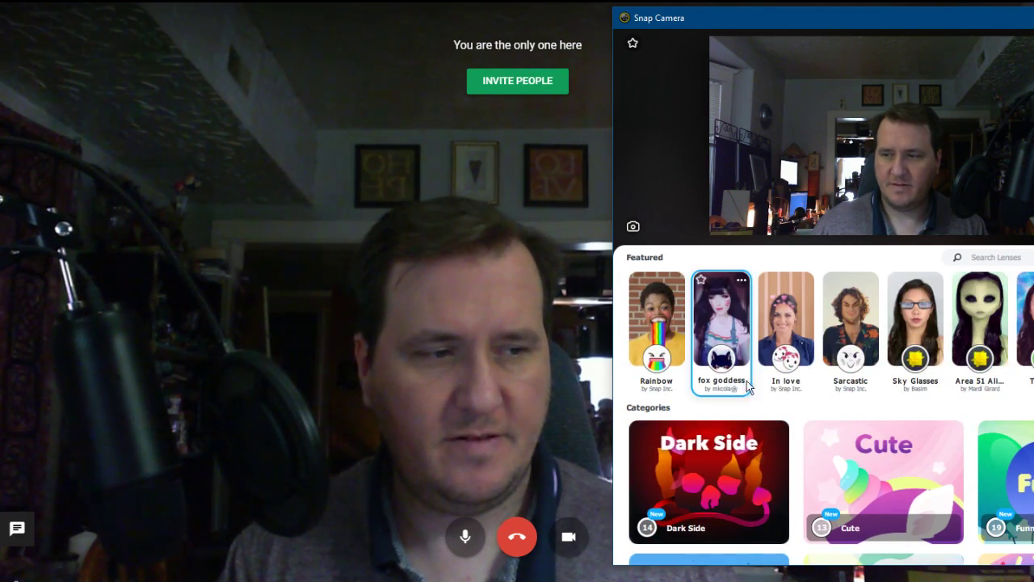
Step: Open the Cute lens category and try the Pink Bear lens followed by the rainbow unicorn lens
{"action": "scroll", "coordinate": [824, 415], "scroll_direction": "down", "scroll_amount": 1}
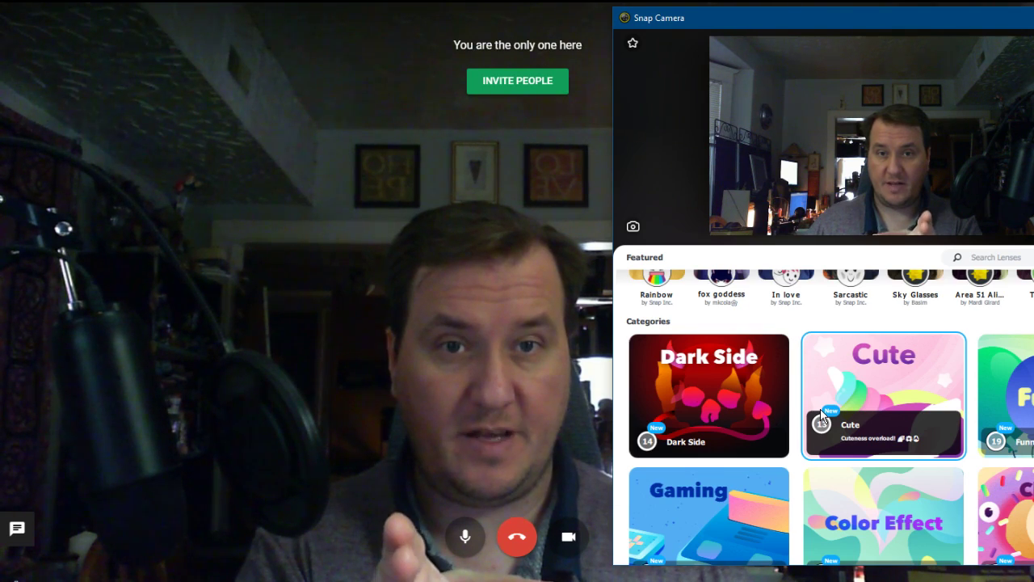
{"action": "left_click", "coordinate": [863, 376]}
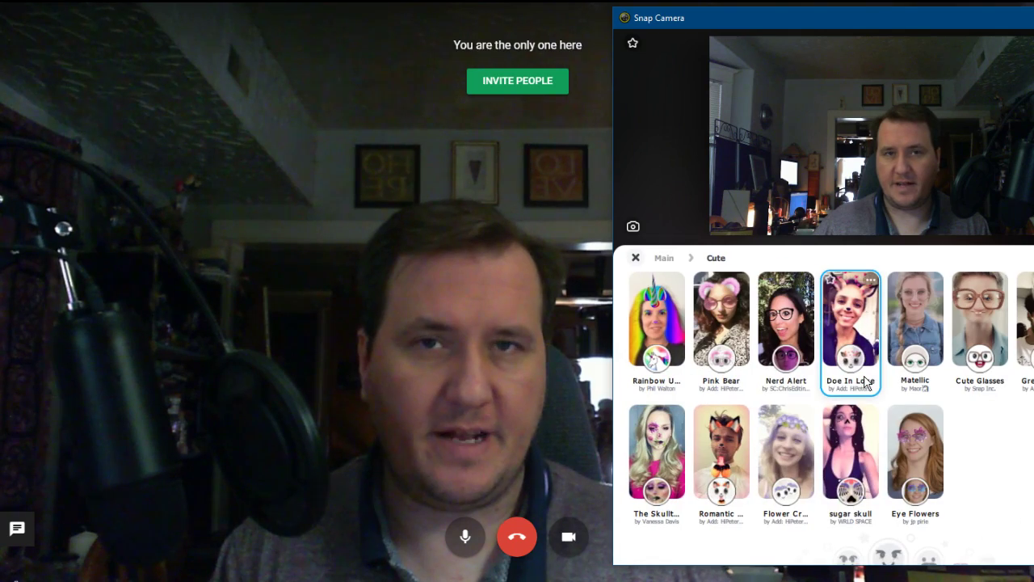
{"action": "left_click", "coordinate": [725, 326]}
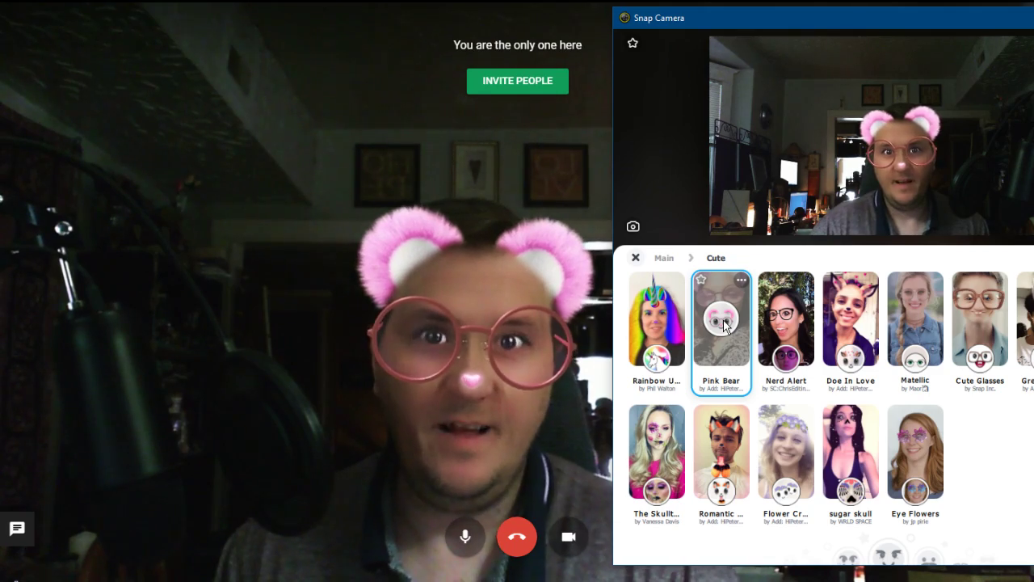
{"action": "left_click", "coordinate": [630, 322]}
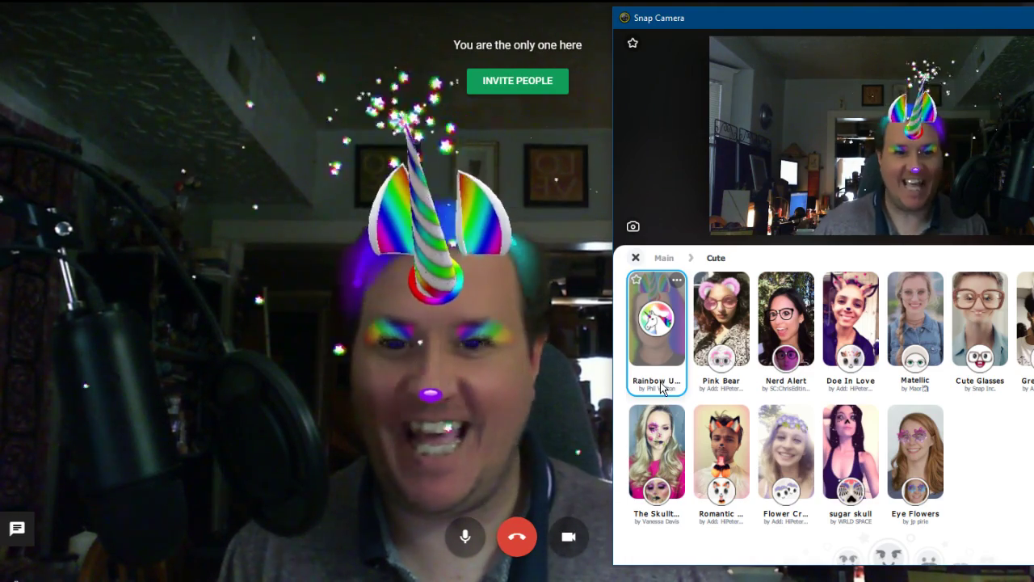
Step: Switch to the Dark Side lens category, try the Demonic lens, and turn it off again
{"action": "left_click", "coordinate": [635, 257]}
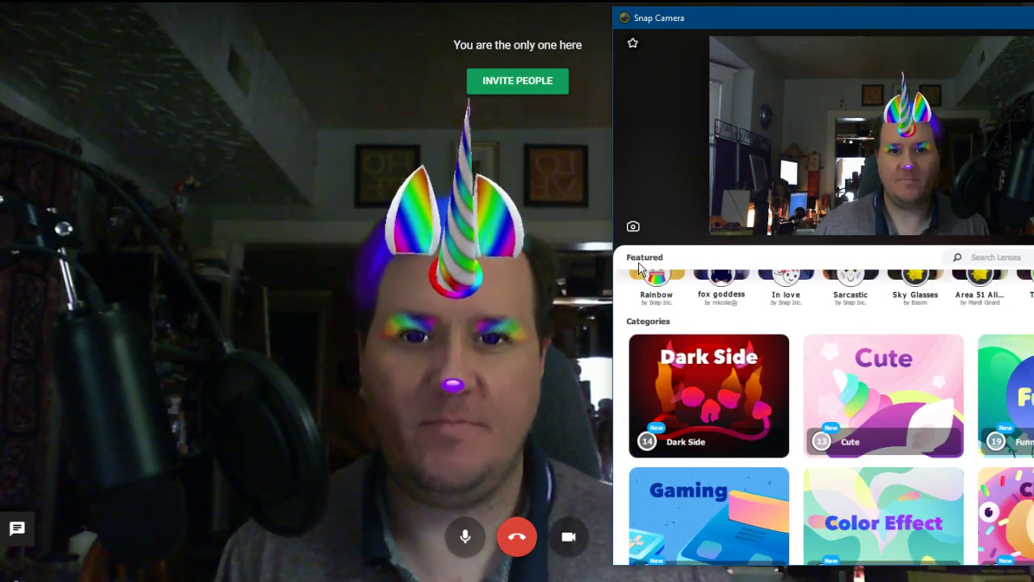
{"action": "scroll", "coordinate": [711, 379], "scroll_direction": "up", "scroll_amount": 1}
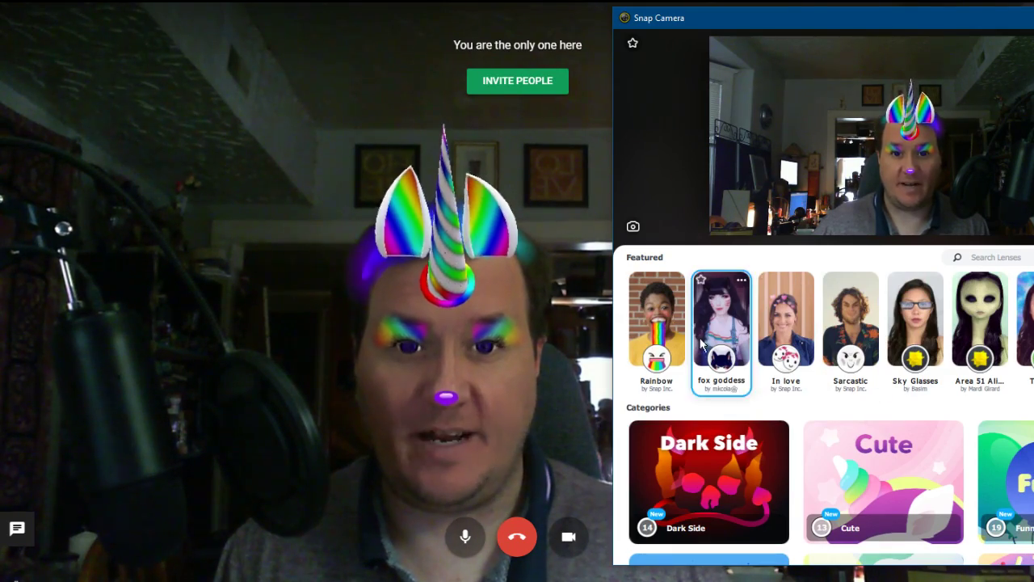
{"action": "left_click", "coordinate": [713, 475]}
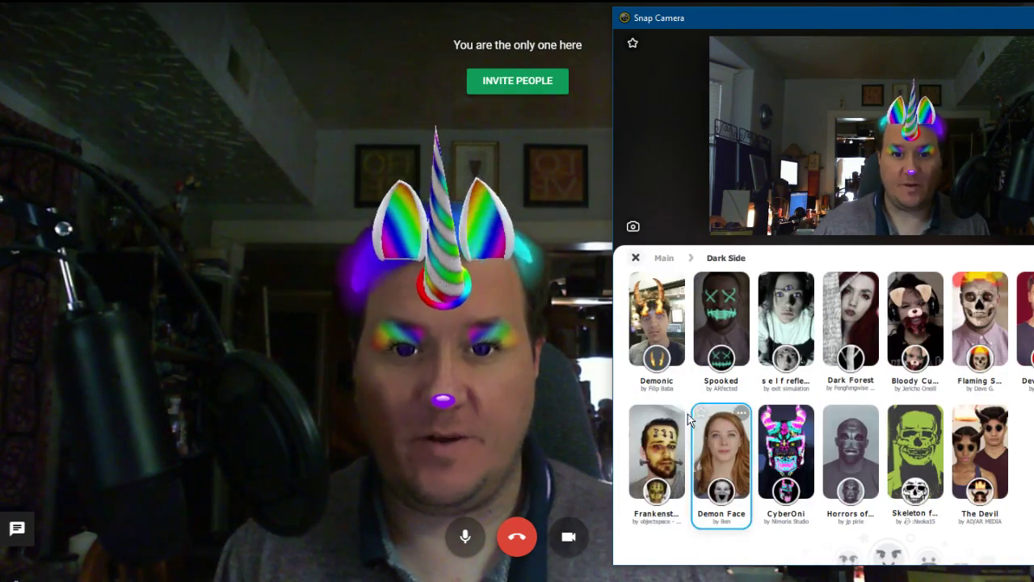
{"action": "left_click", "coordinate": [661, 333]}
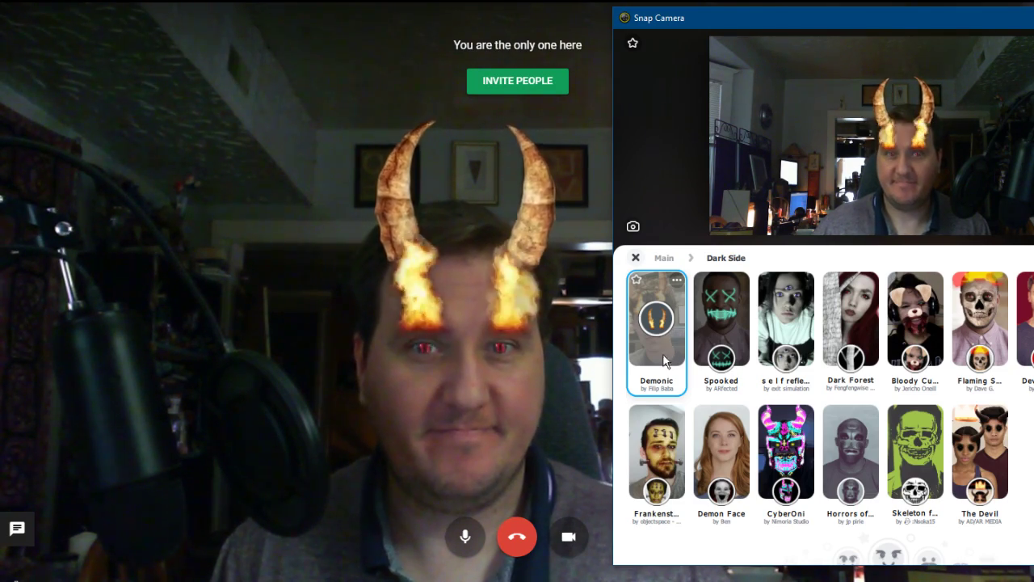
{"action": "left_click", "coordinate": [665, 362]}
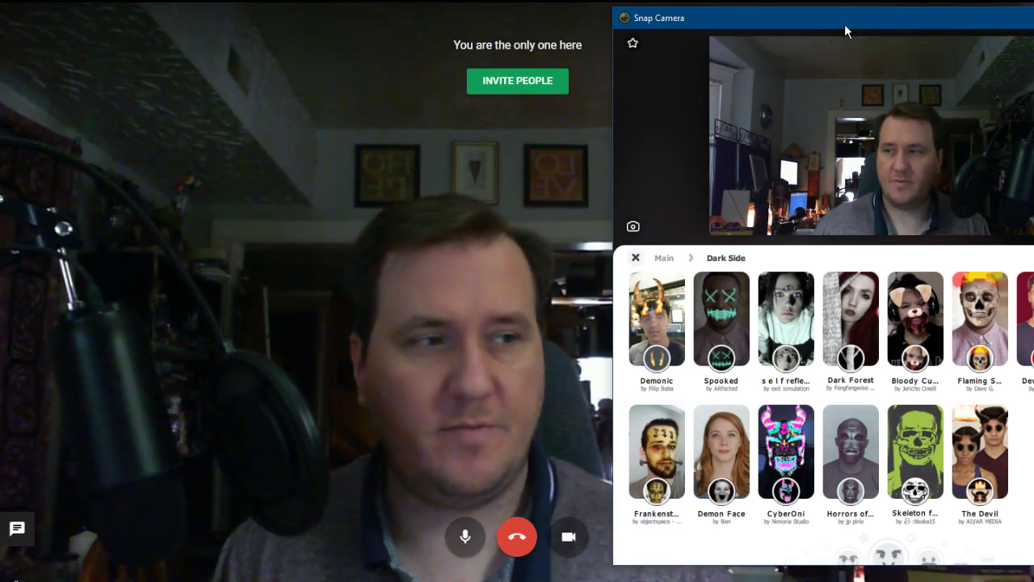
Step: Reselect Microsoft LifeCam HD-3000 #2 as the camera in Snap Camera's settings and minimize its window
{"action": "left_click_drag", "start_coordinate": [846, 26], "coordinate": [457, 24]}
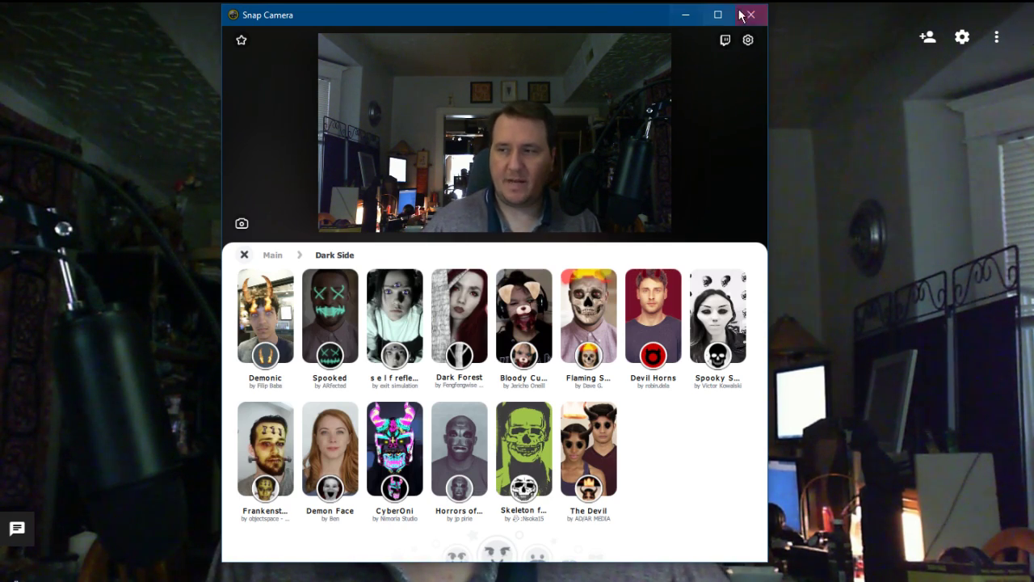
{"action": "left_click", "coordinate": [748, 41]}
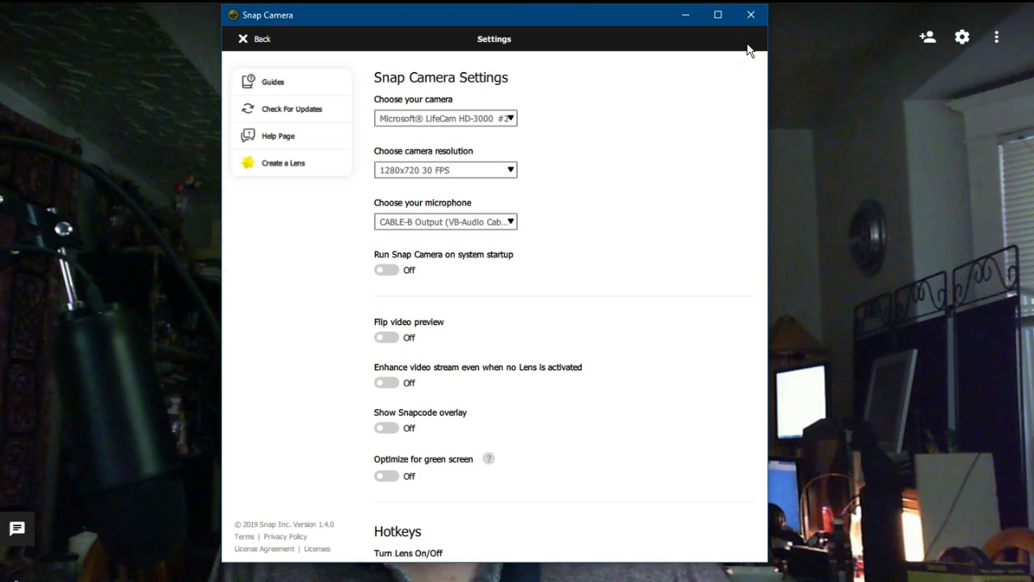
{"action": "left_click", "coordinate": [510, 120]}
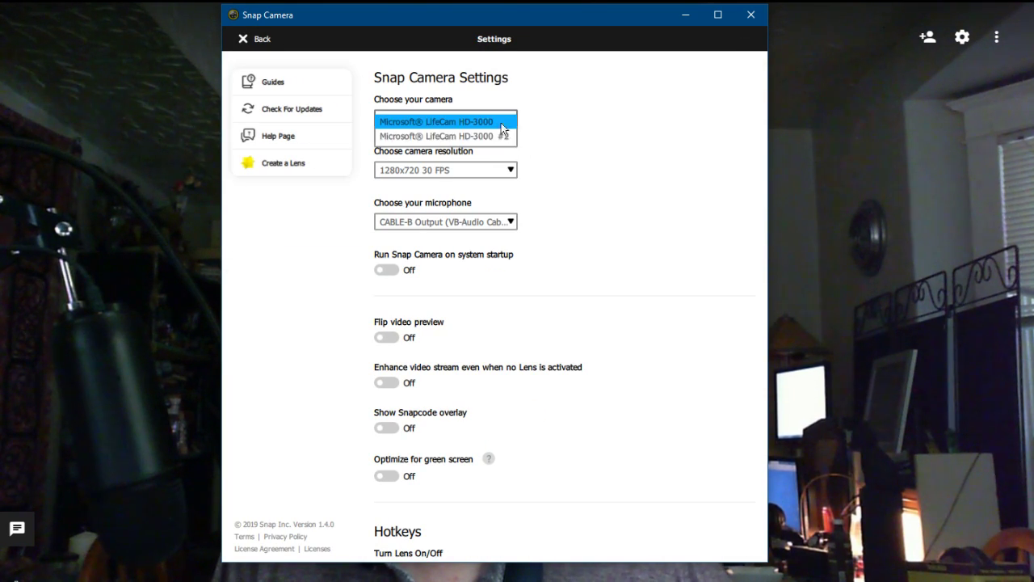
{"action": "left_click", "coordinate": [451, 136]}
{"action": "left_click", "coordinate": [260, 38]}
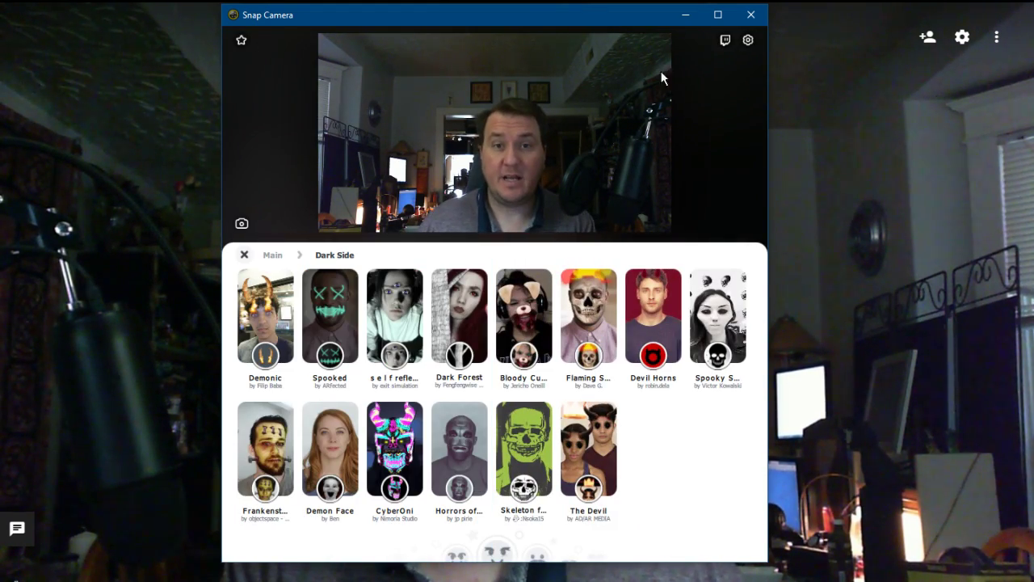
{"action": "left_click", "coordinate": [687, 15]}
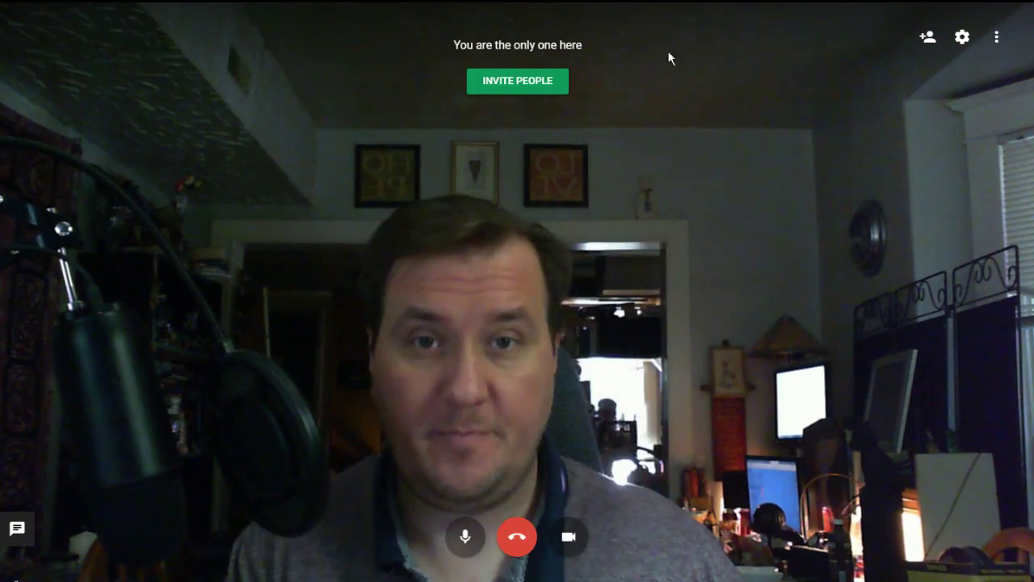
Step: Open the Hangouts call settings and reselect Snap Camera as the video source
{"action": "left_click", "coordinate": [960, 39]}
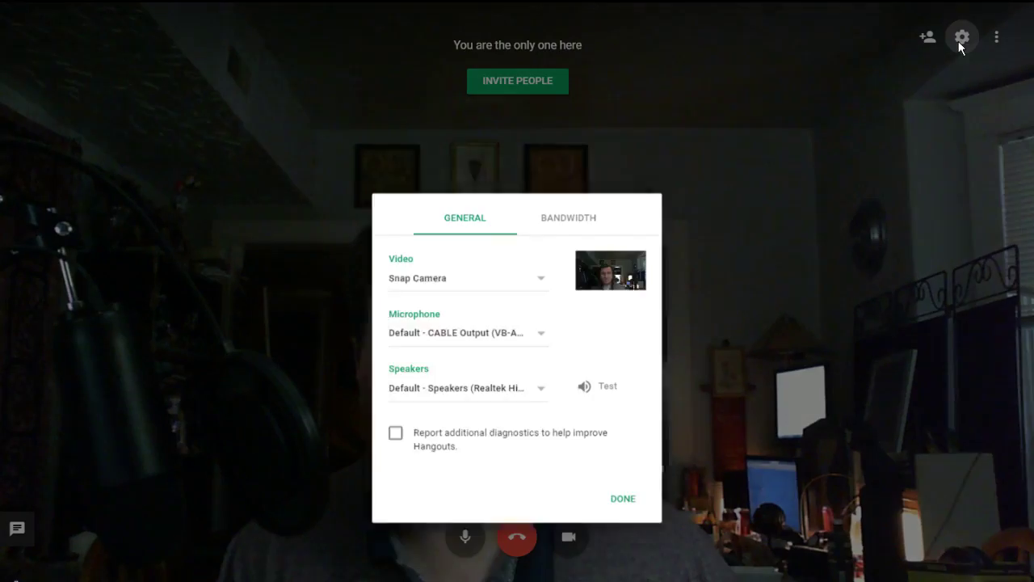
{"action": "left_click", "coordinate": [485, 218]}
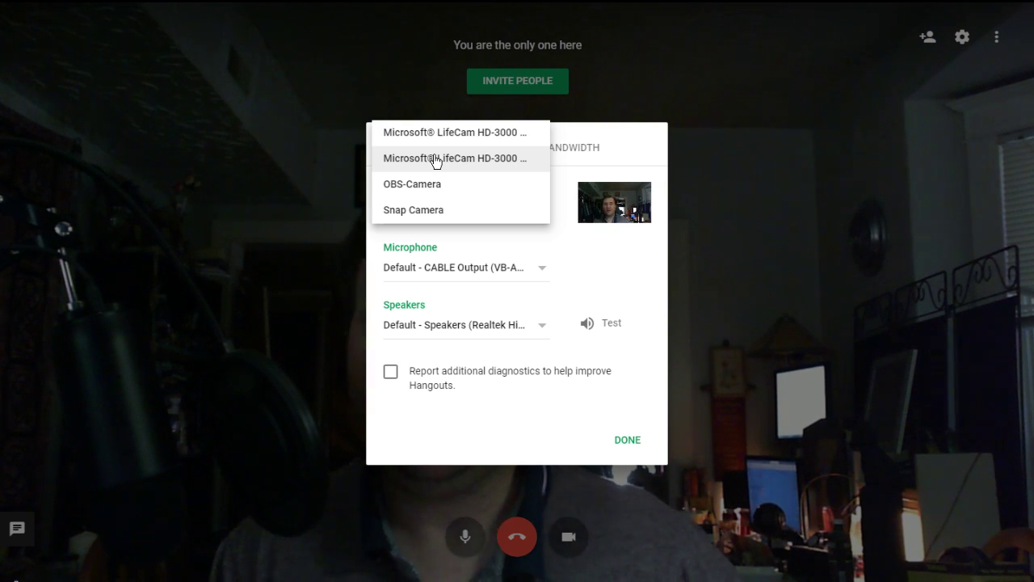
{"action": "left_click", "coordinate": [401, 215]}
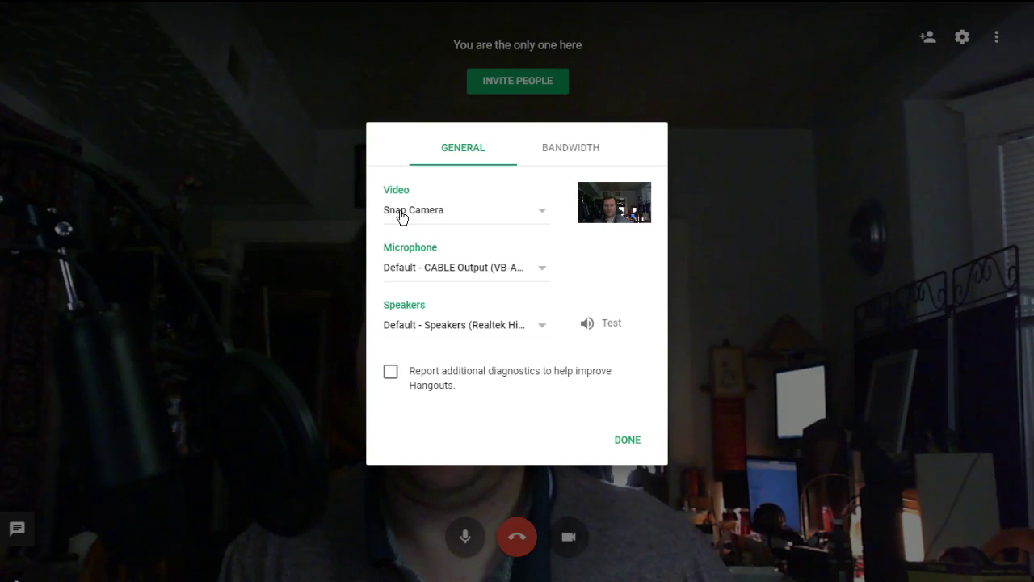
Step: Confirm the Hangouts call settings and move the Snap Camera window to the opposite side of the desktop
{"action": "left_click", "coordinate": [626, 439]}
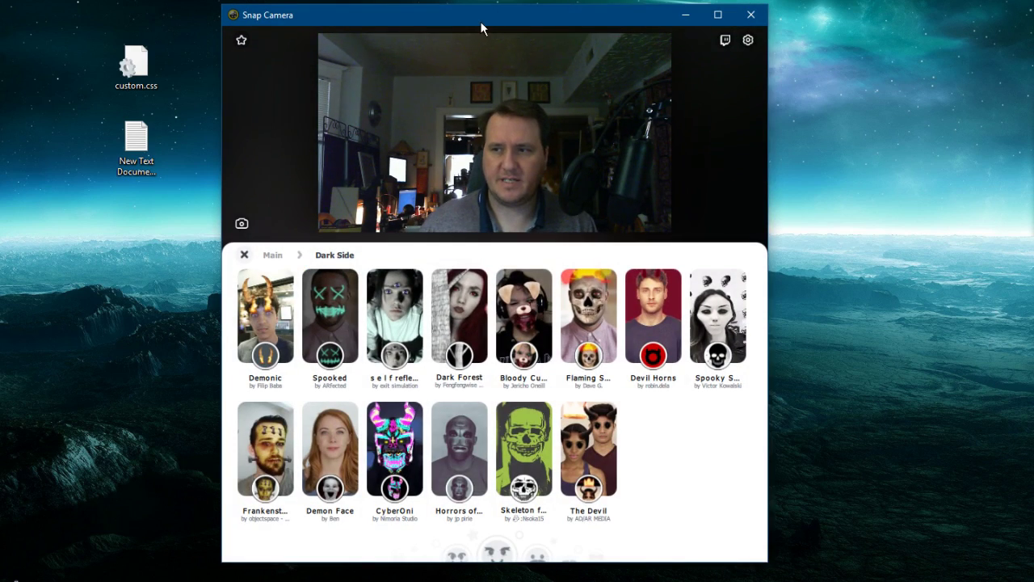
{"action": "left_click_drag", "start_coordinate": [480, 21], "coordinate": [741, 23]}
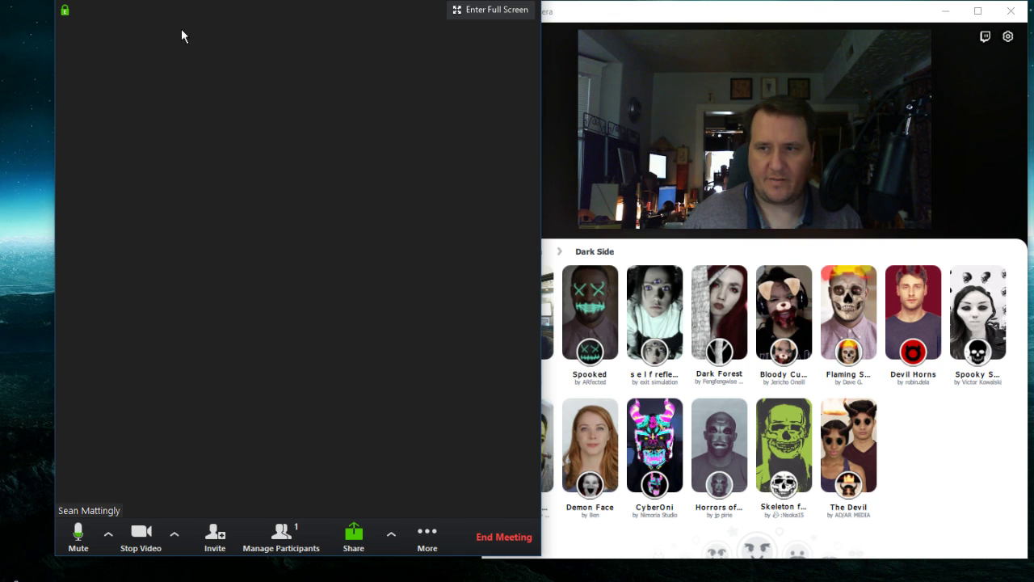
Step: Switch the Zoom meeting's video source to Snap Camera
{"action": "left_click", "coordinate": [176, 537]}
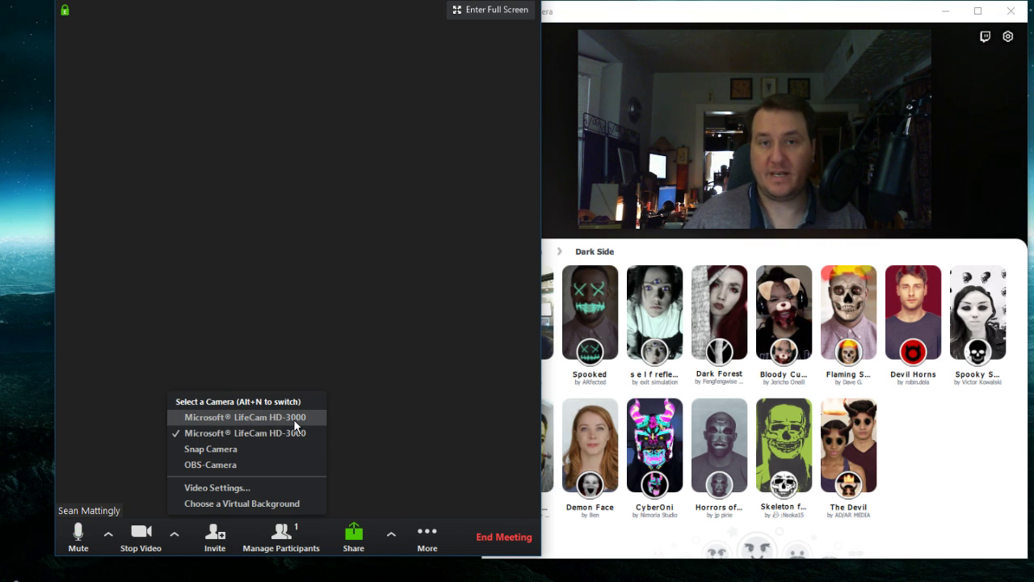
{"action": "left_click", "coordinate": [216, 454]}
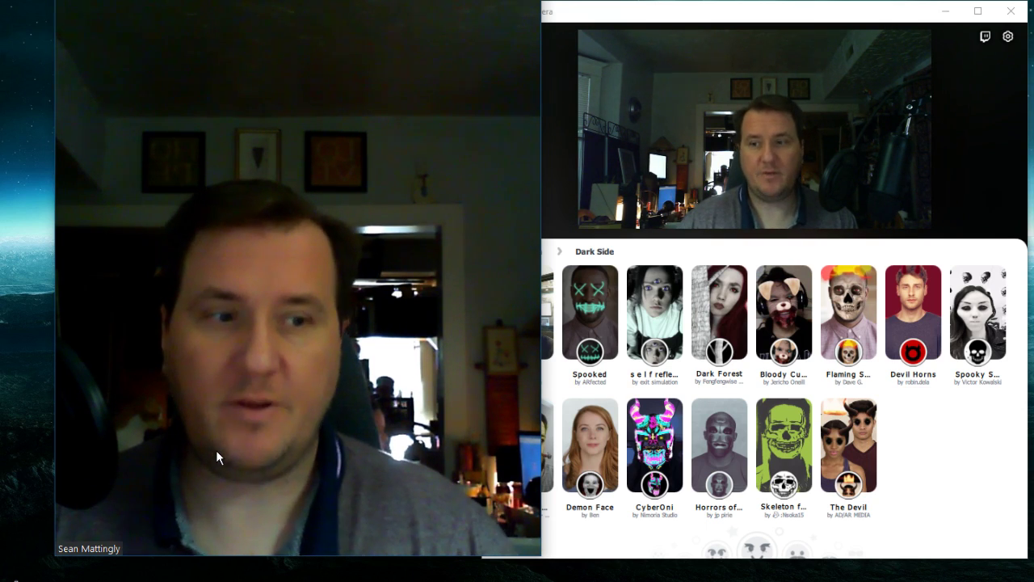
Step: Try the flaming skull lens from Dark Side and the featured fox goddess lens in the Zoom video, turning each off again
{"action": "left_click", "coordinate": [853, 310]}
{"action": "left_click", "coordinate": [853, 314]}
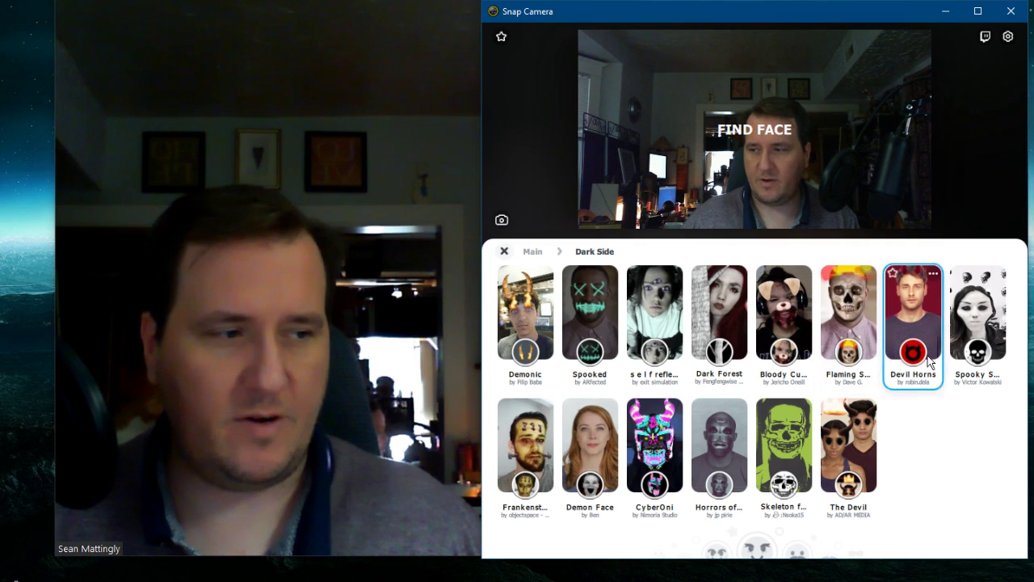
{"action": "left_click", "coordinate": [533, 251]}
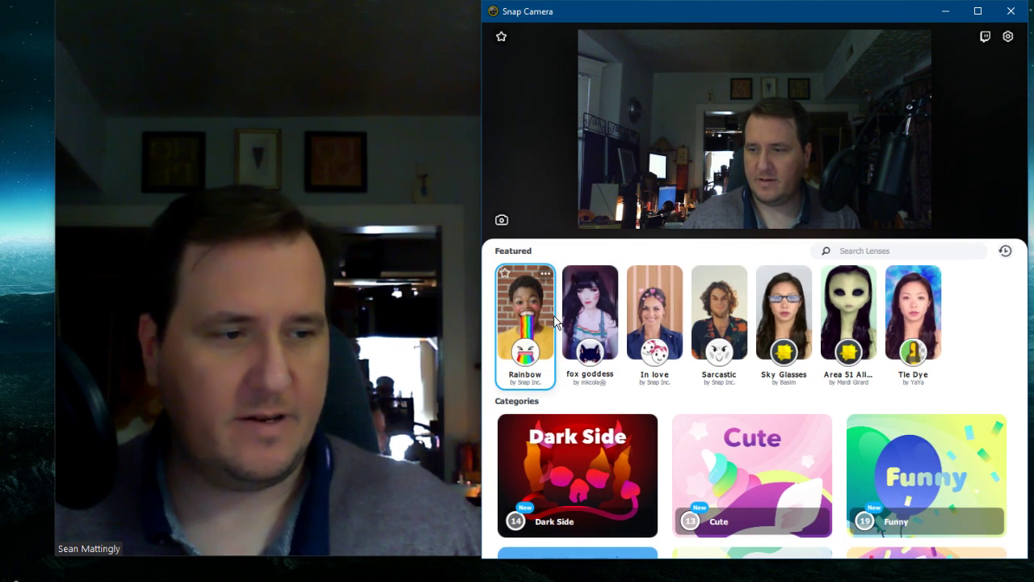
{"action": "left_click", "coordinate": [595, 317]}
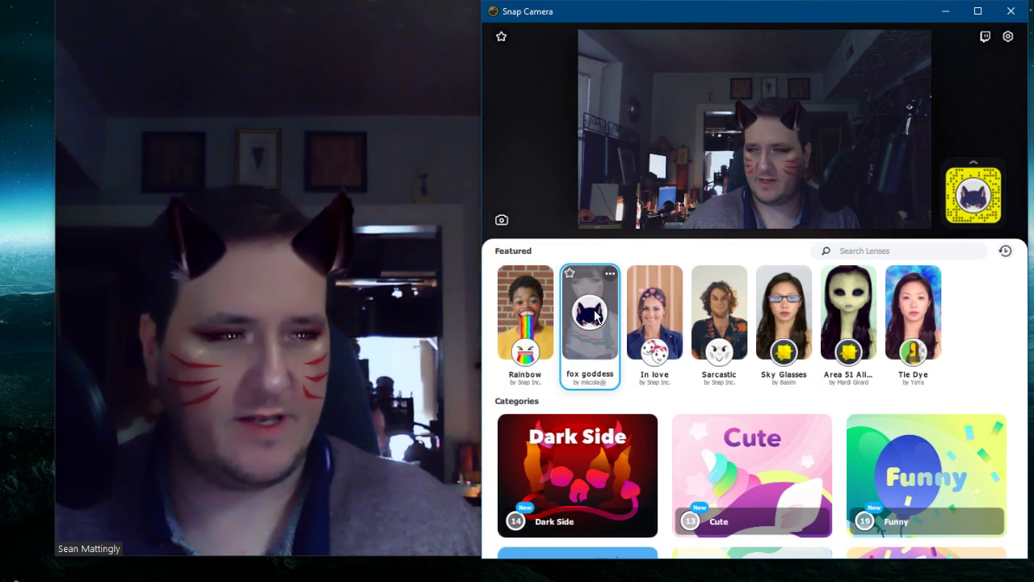
{"action": "left_click", "coordinate": [596, 326]}
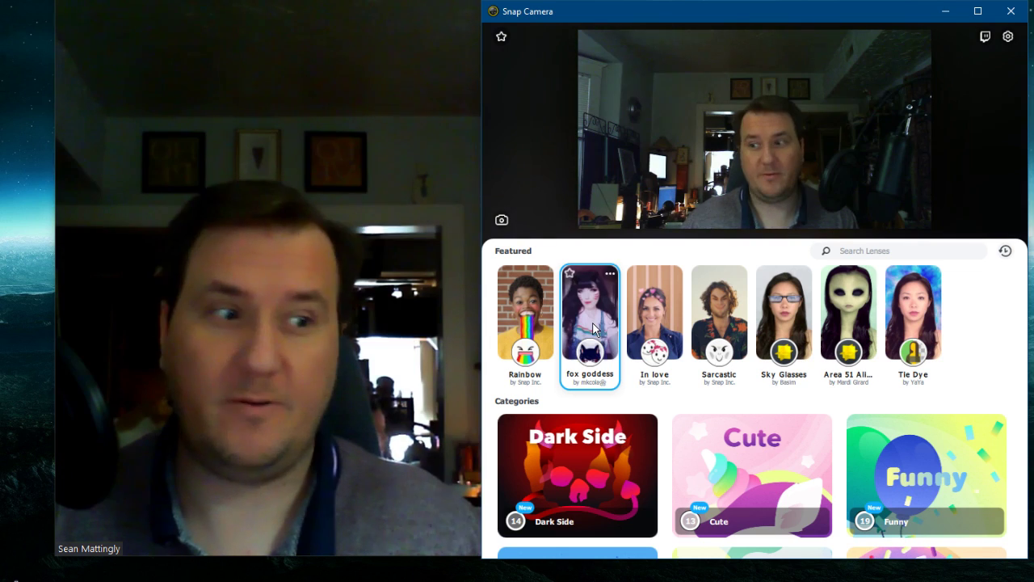
Step: Open the Character lens category, try the Pizza Party lens, and turn it off again
{"action": "scroll", "coordinate": [768, 437], "scroll_direction": "down", "scroll_amount": 2}
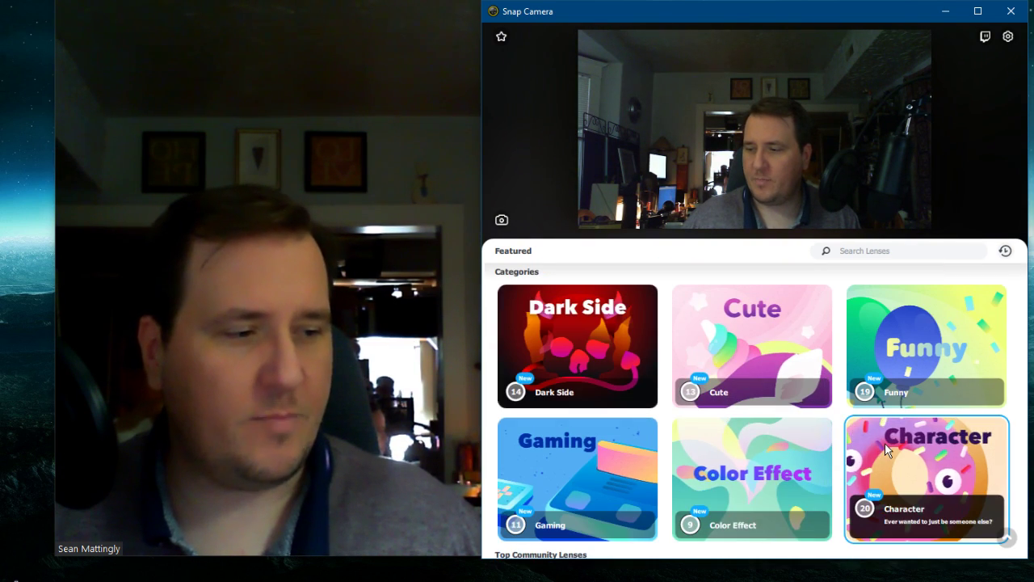
{"action": "left_click", "coordinate": [853, 449]}
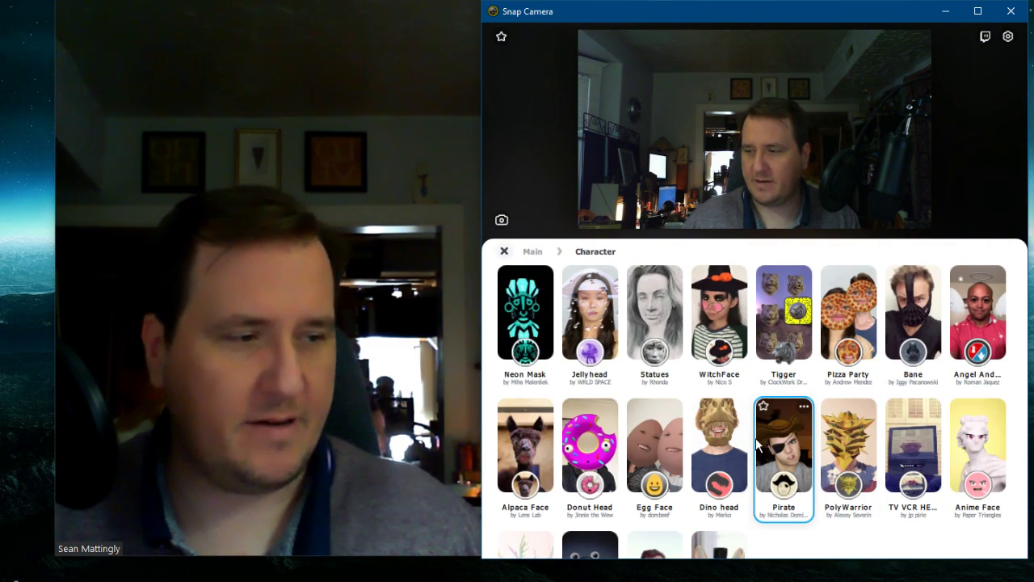
{"action": "left_click", "coordinate": [850, 322]}
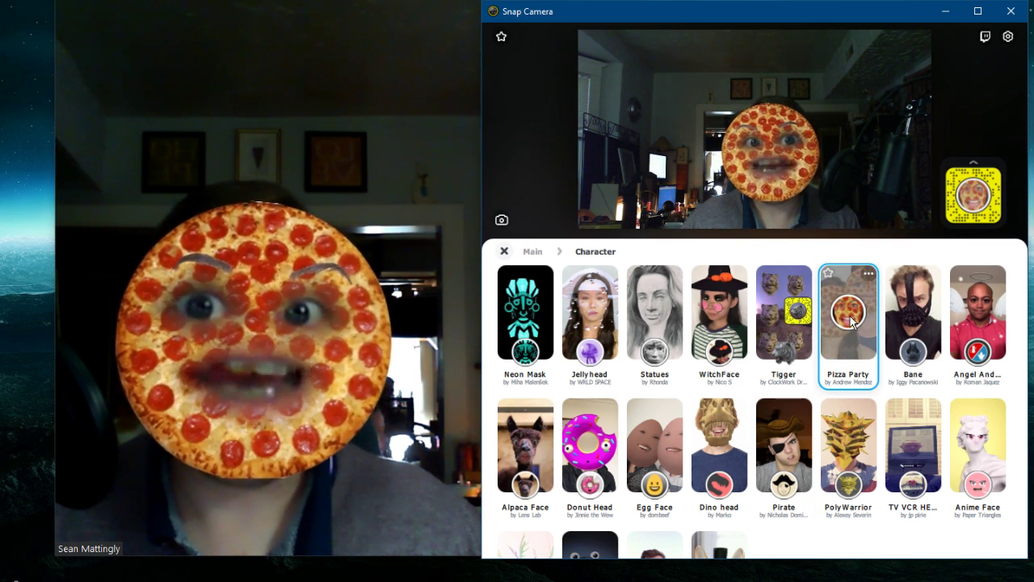
{"action": "left_click", "coordinate": [851, 317]}
Step: Try the Fancy Cat lens from the Character category, turn it off, and return to the main lens overview
{"action": "scroll", "coordinate": [843, 396], "scroll_direction": "down", "scroll_amount": 3}
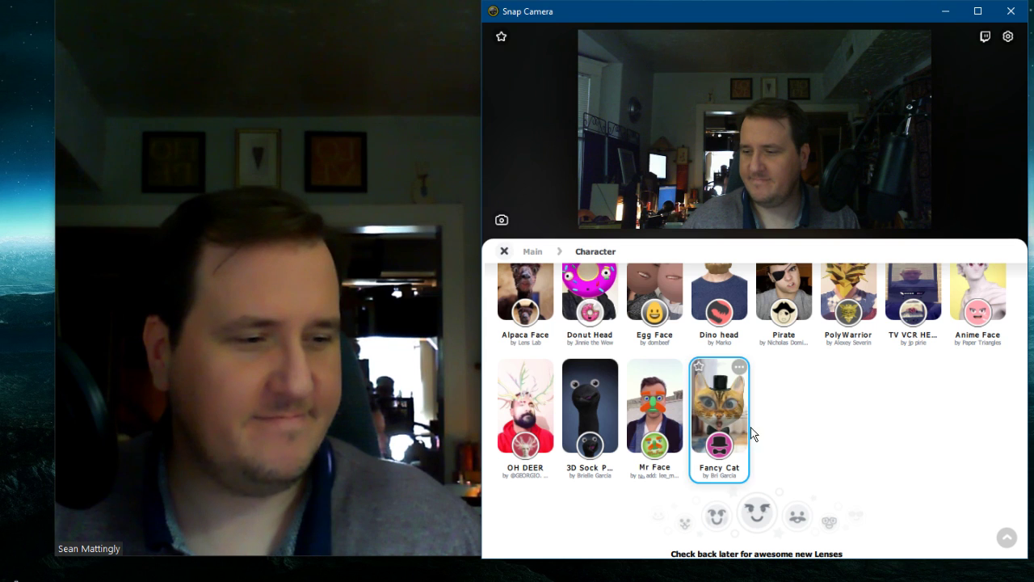
{"action": "left_click", "coordinate": [700, 409]}
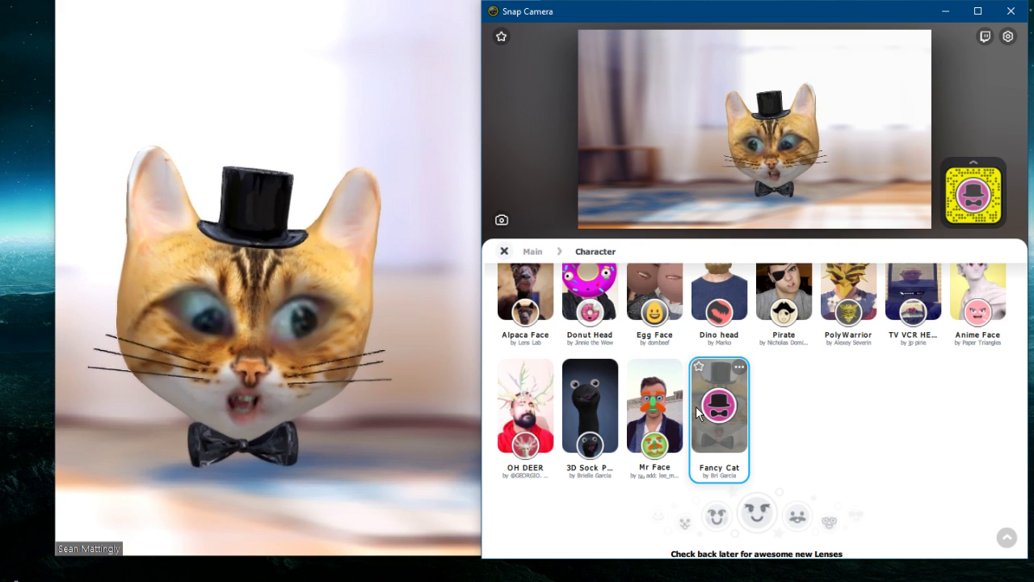
{"action": "left_click", "coordinate": [699, 410]}
{"action": "left_click", "coordinate": [505, 252]}
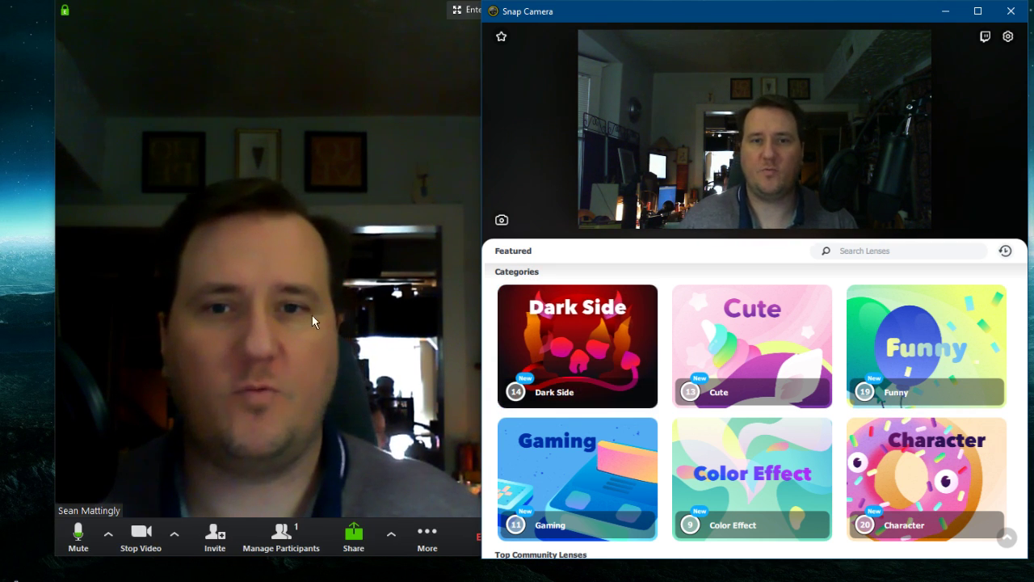
Step: Move the Zoom window so its title bar is reachable and close it, ending the meeting for all
{"action": "left_click_drag", "start_coordinate": [404, 0], "coordinate": [344, 5]}
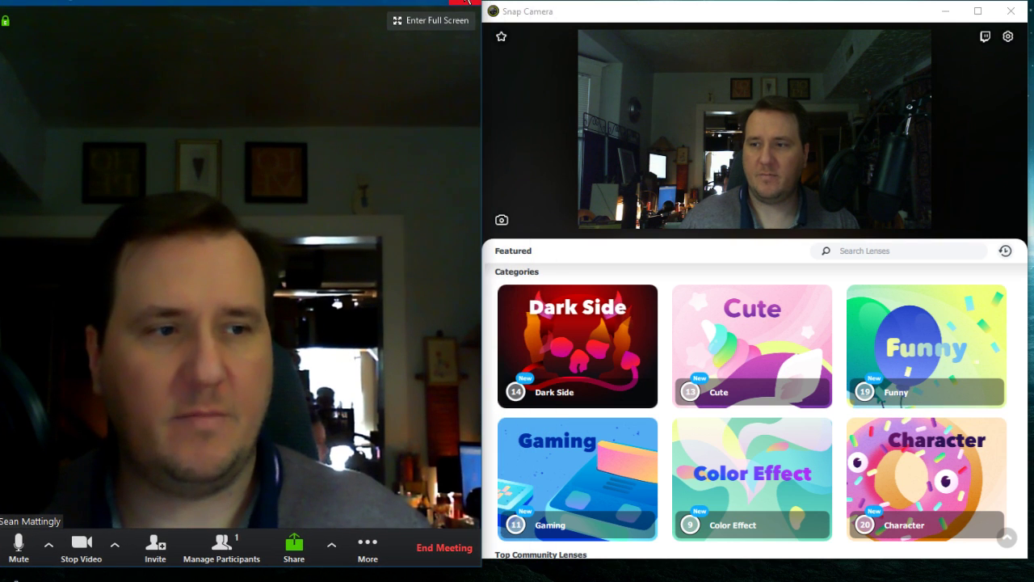
{"action": "left_click", "coordinate": [466, 3]}
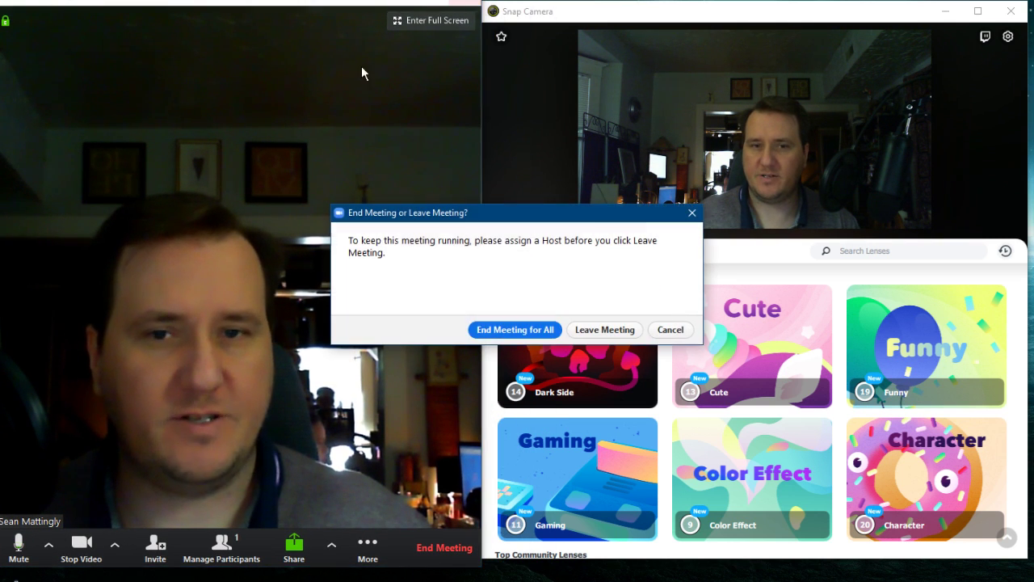
{"action": "left_click", "coordinate": [501, 329]}
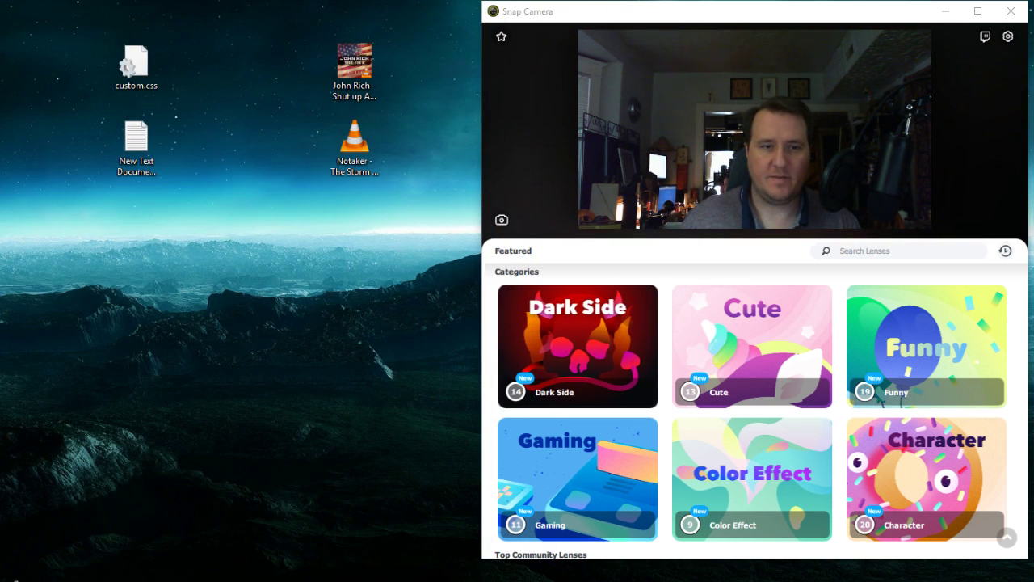